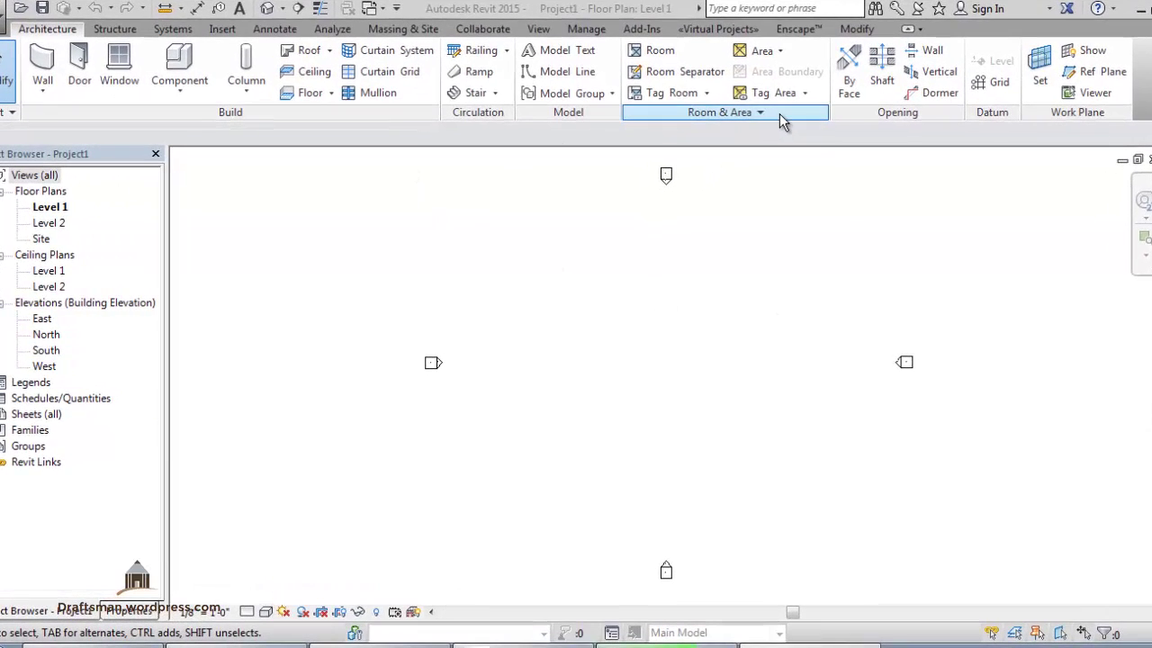
- Look over the expanded Room & Area options, then activate the Wall tool on Level 1
{"action": "left_click", "coordinate": [776, 120]}
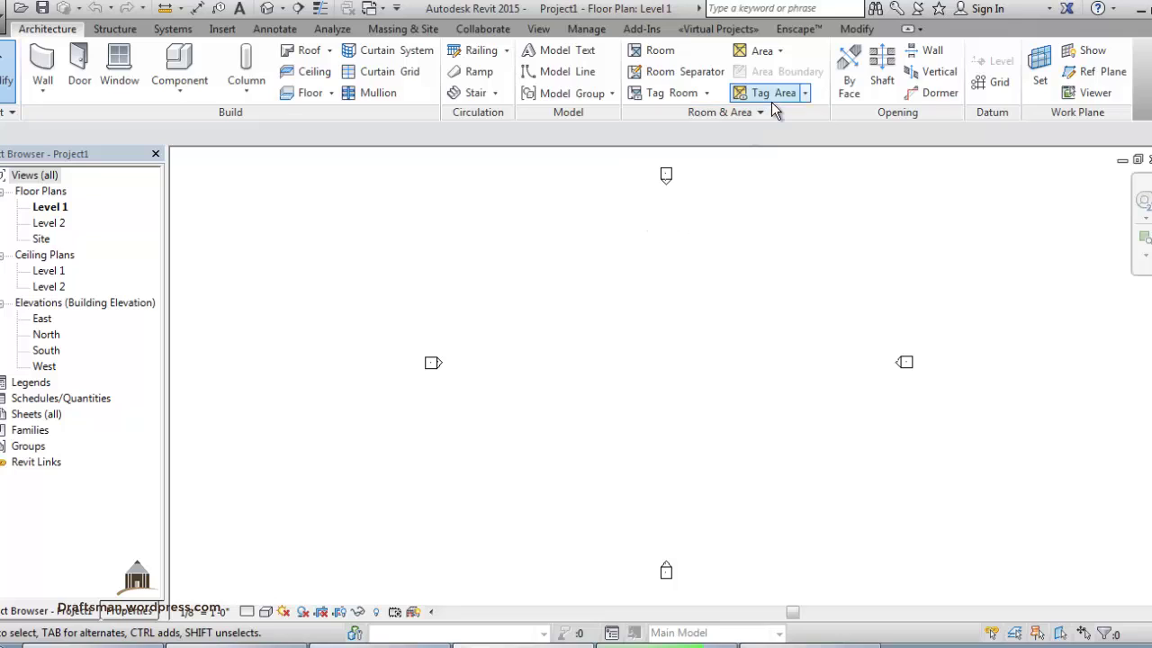
{"action": "left_click", "coordinate": [42, 61]}
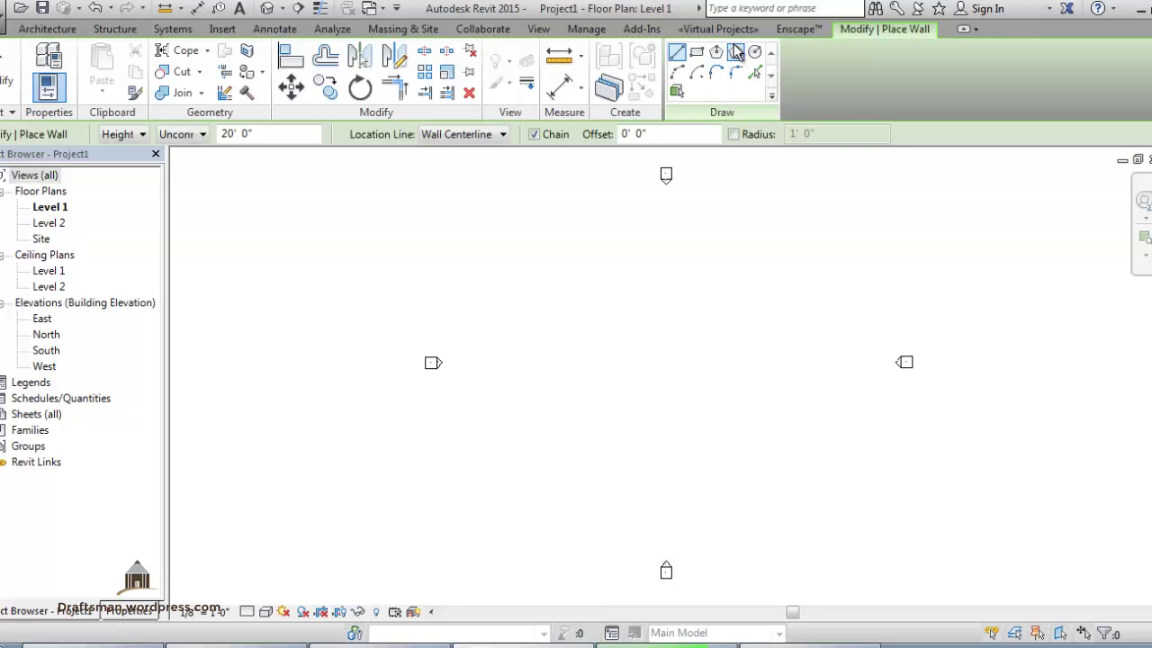
- Draw a rectangle of four walls, about 61 feet wide, on Level 1
{"action": "left_click", "coordinate": [696, 51]}
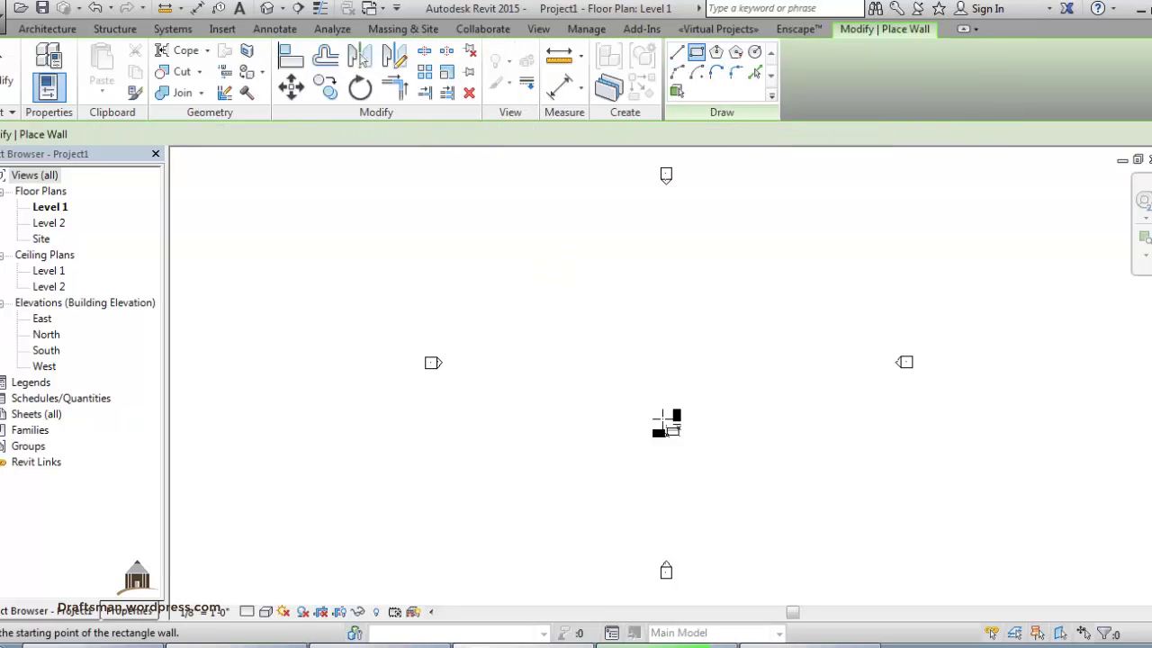
{"action": "left_click", "coordinate": [714, 407]}
{"action": "left_click", "coordinate": [723, 405]}
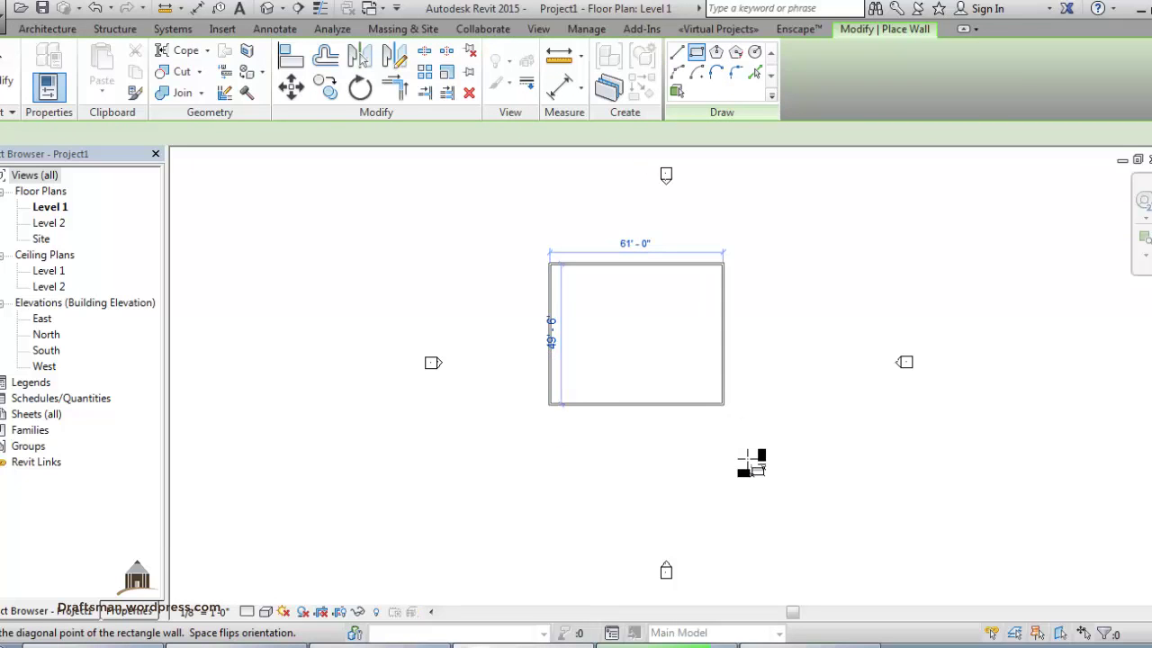
{"action": "key", "text": "Escape"}
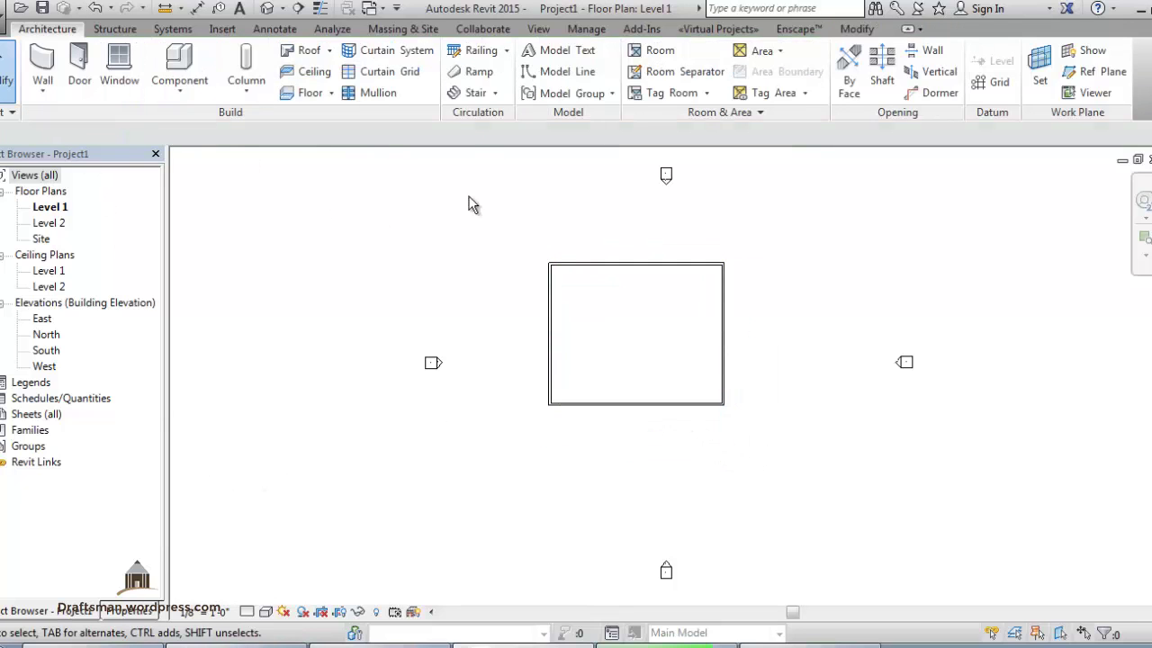
- Place a room inside the walled rectangle and check its 2946.28 SF area
{"action": "left_click", "coordinate": [653, 51]}
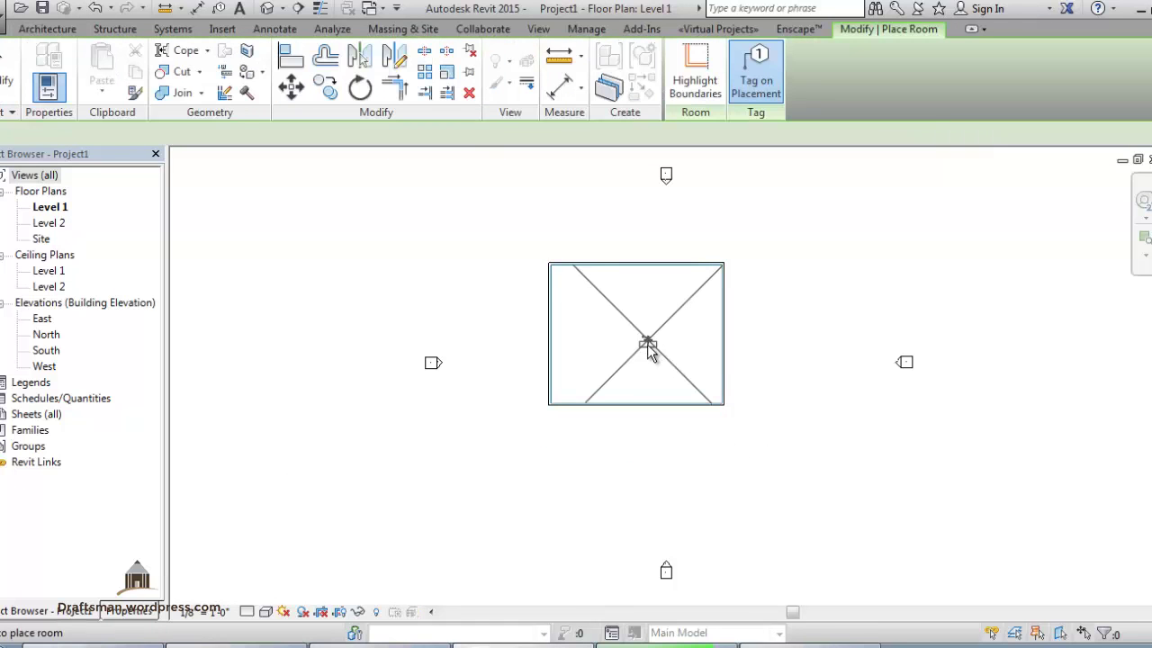
{"action": "left_click", "coordinate": [647, 344]}
{"action": "key", "text": "Escape"}
{"action": "key", "text": "Escape"}
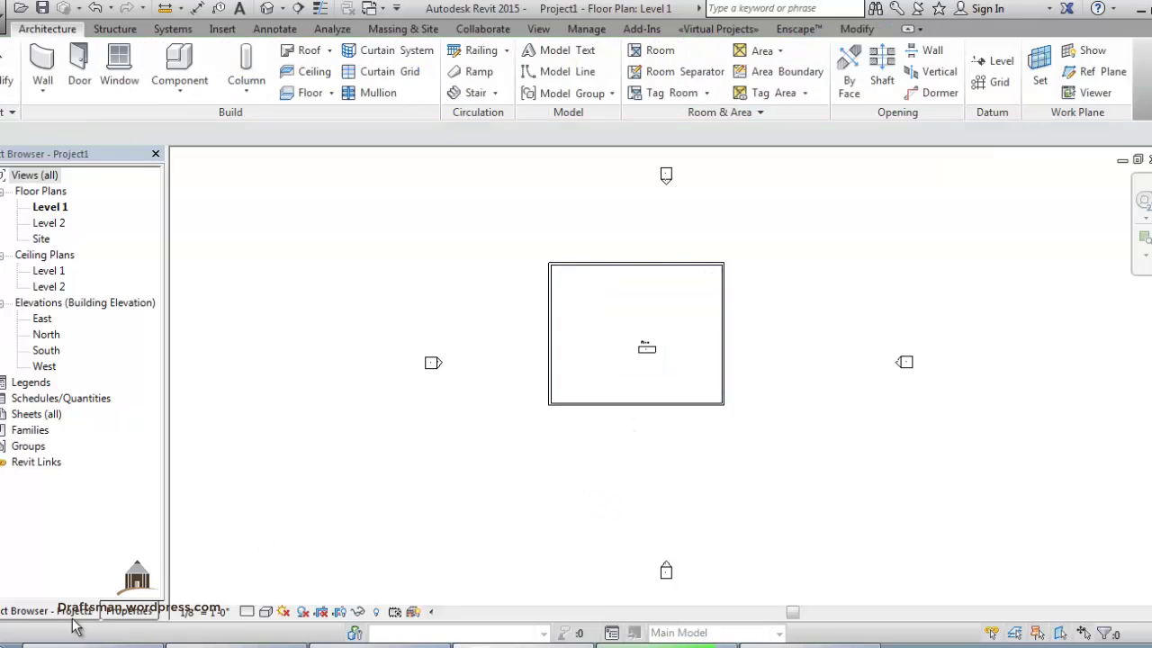
{"action": "left_click", "coordinate": [665, 331]}
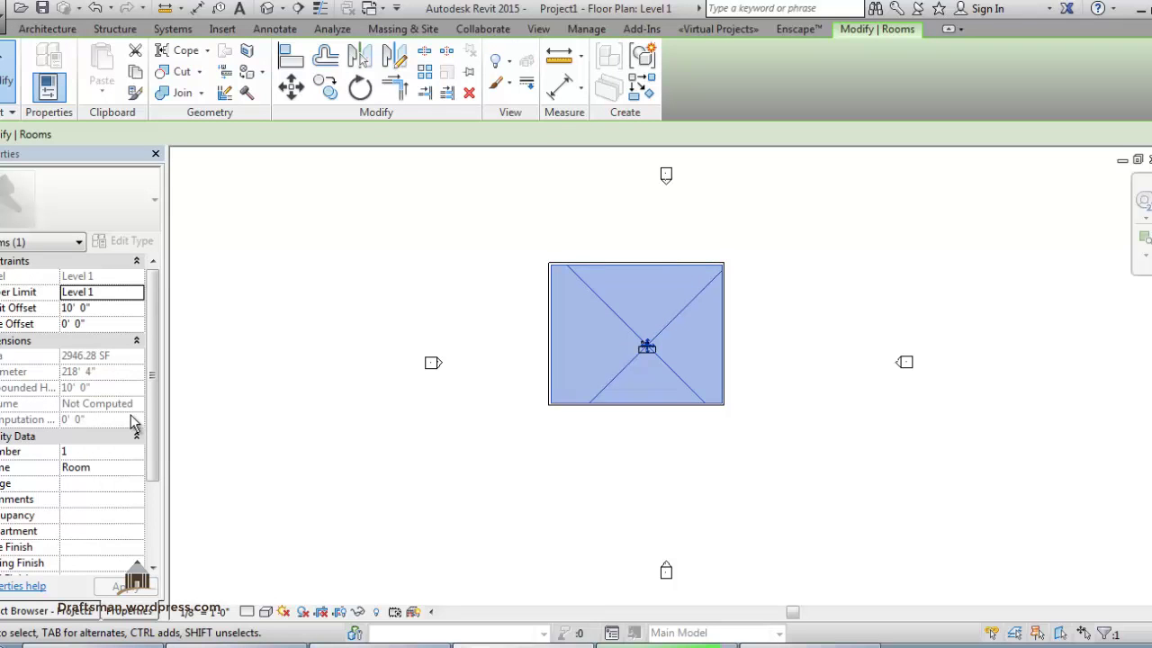
{"action": "key", "text": "Escape"}
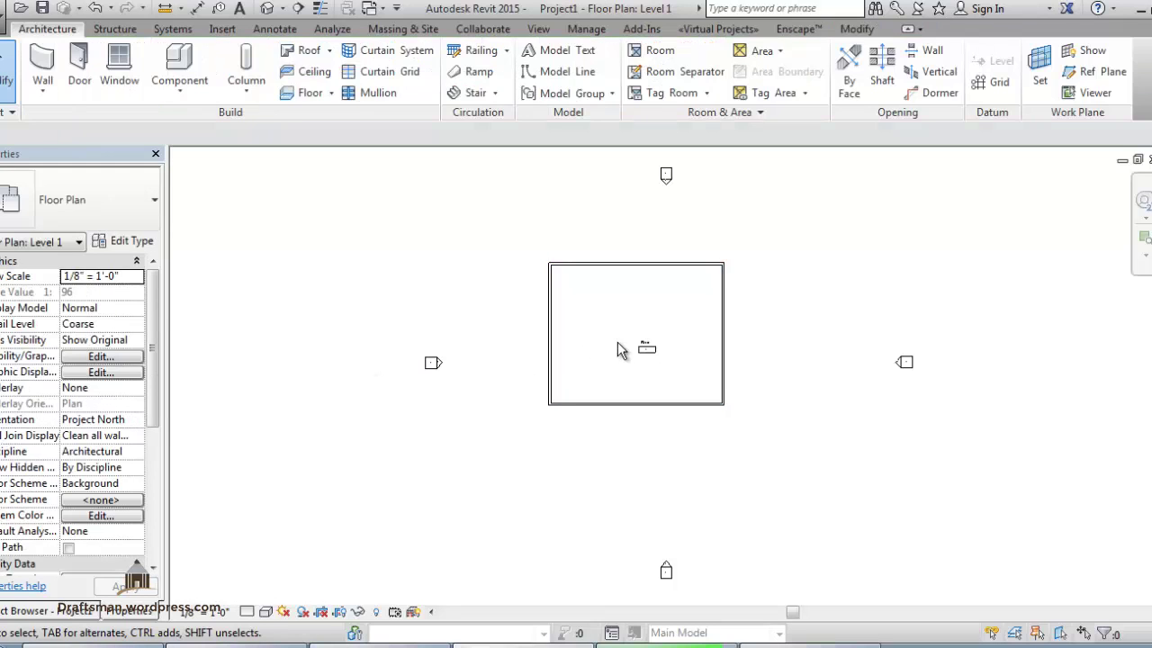
- Set Area and Volume Computations to compute Areas and Volumes
{"action": "left_click", "coordinate": [746, 113]}
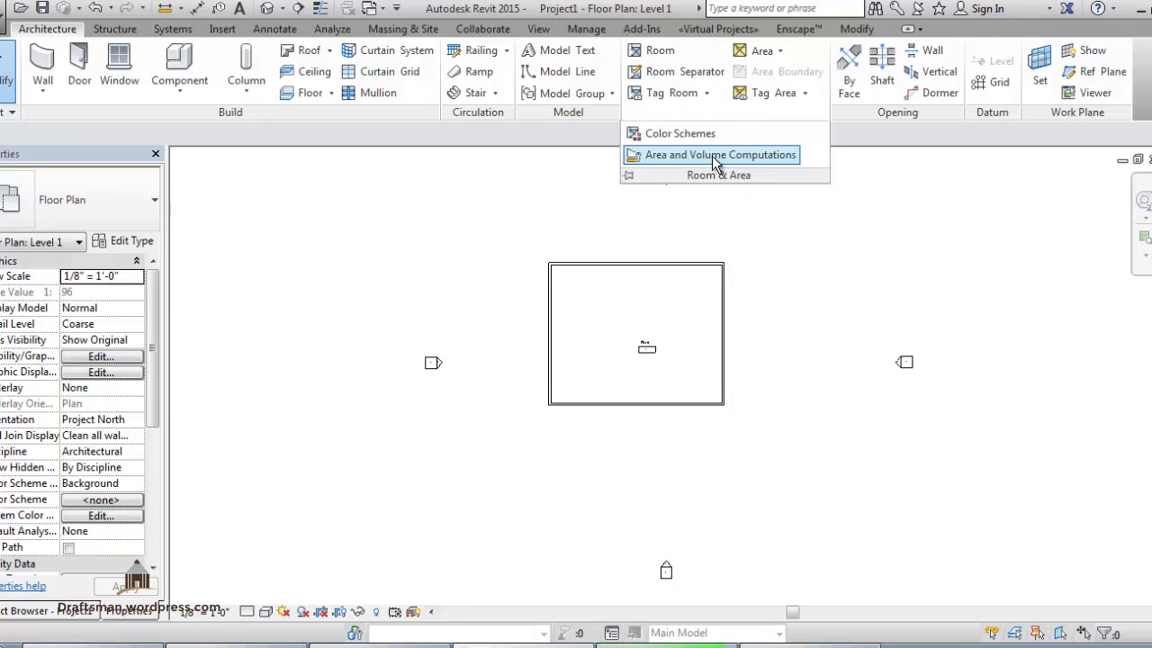
{"action": "left_click", "coordinate": [720, 155]}
{"action": "left_click", "coordinate": [340, 254]}
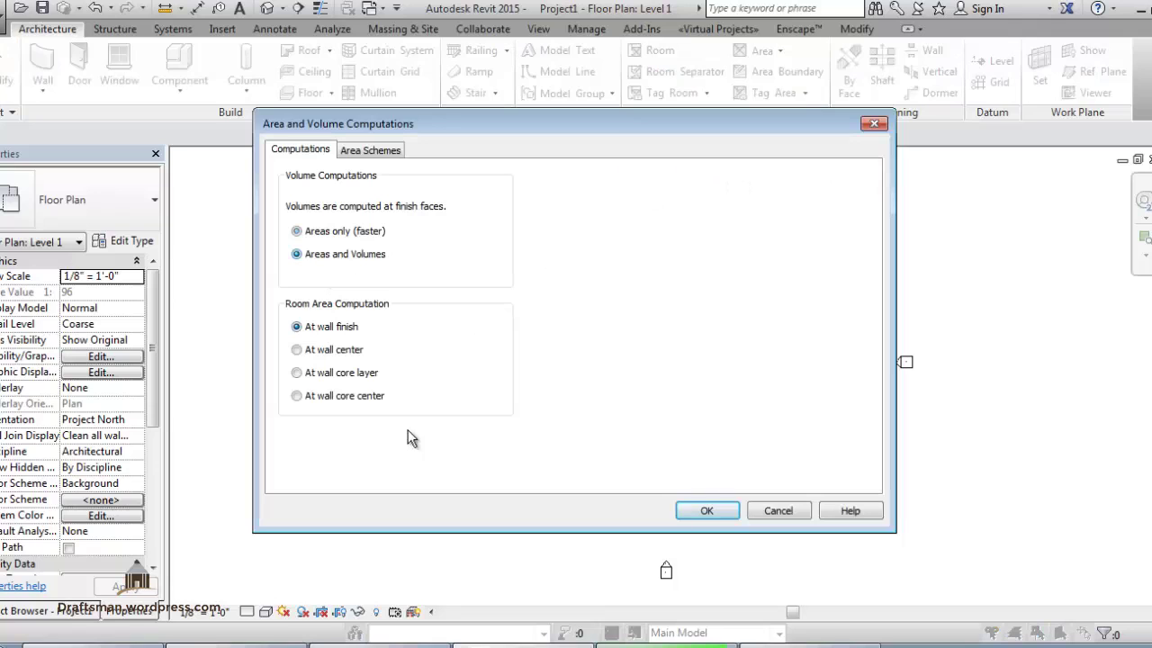
{"action": "left_click", "coordinate": [706, 510]}
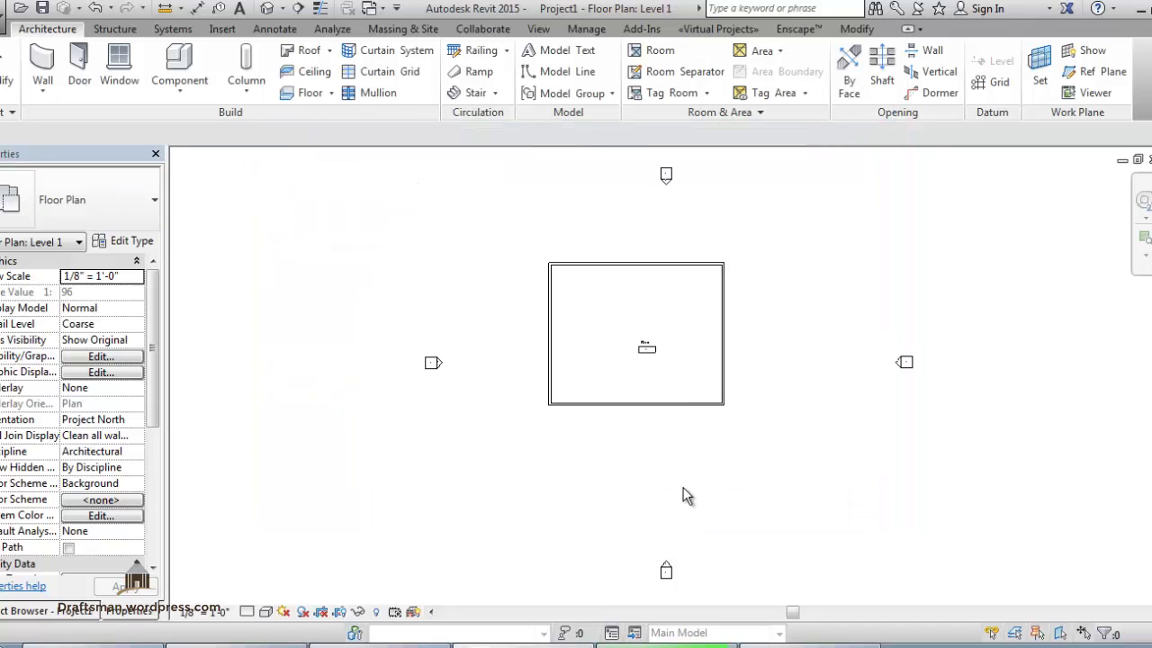
- Check that the room's Volume property now reads 29462.78 CF
{"action": "left_click", "coordinate": [663, 369]}
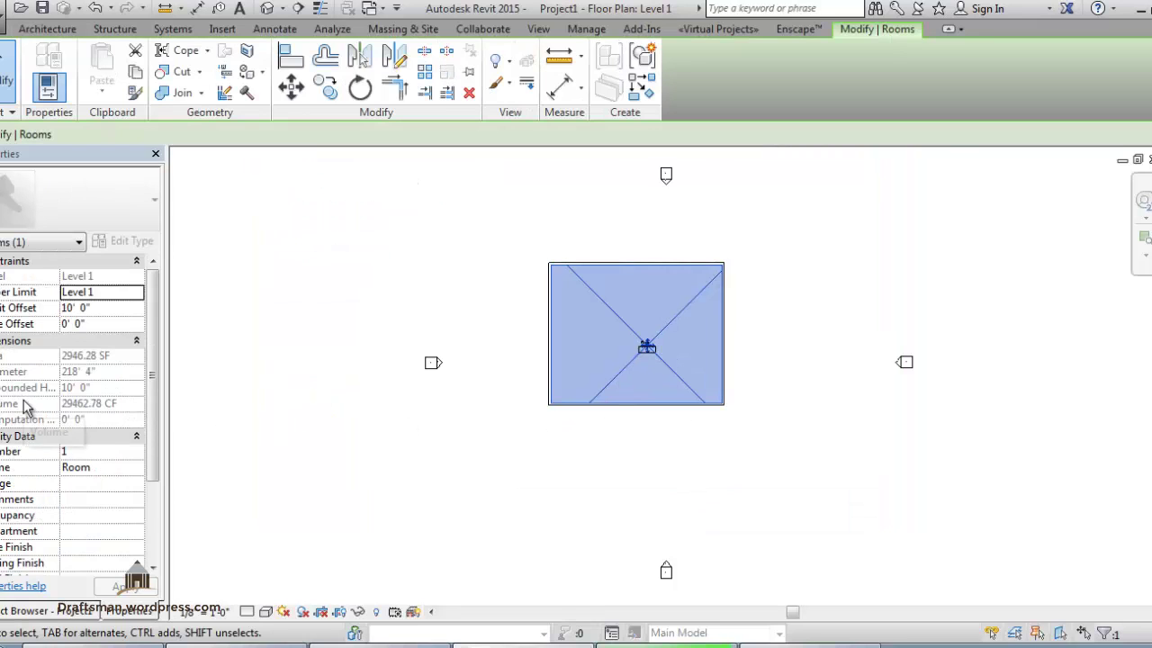
{"action": "left_click", "coordinate": [649, 161]}
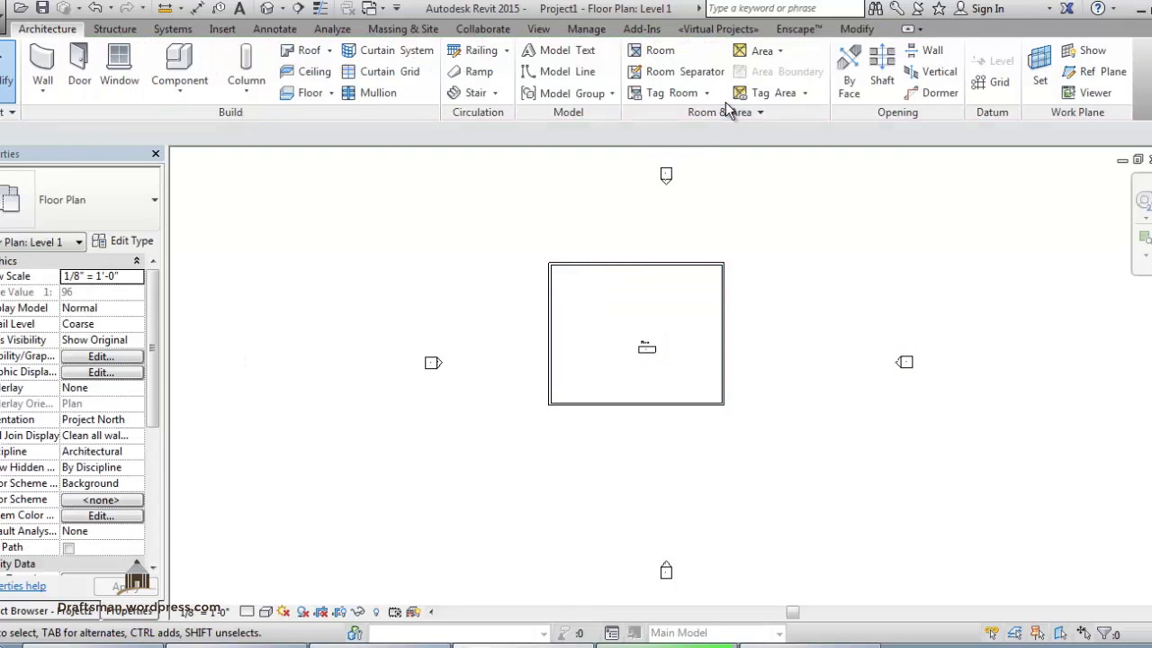
{"action": "left_click", "coordinate": [694, 299]}
{"action": "scroll", "coordinate": [699, 286], "scroll_direction": "up", "scroll_amount": 3}
{"action": "scroll", "coordinate": [746, 257], "scroll_direction": "up", "scroll_amount": 2}
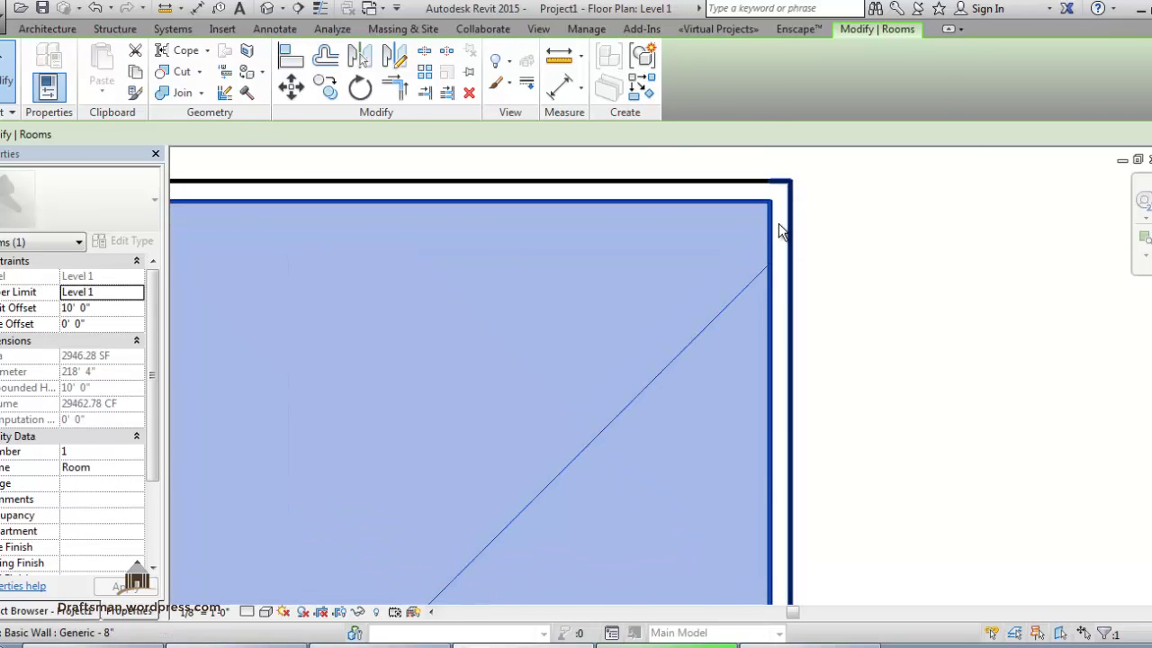
{"action": "scroll", "coordinate": [778, 223], "scroll_direction": "down", "scroll_amount": 1}
{"action": "scroll", "coordinate": [778, 224], "scroll_direction": "down", "scroll_amount": 1}
{"action": "scroll", "coordinate": [778, 223], "scroll_direction": "down", "scroll_amount": 3}
{"action": "key", "text": "Escape"}
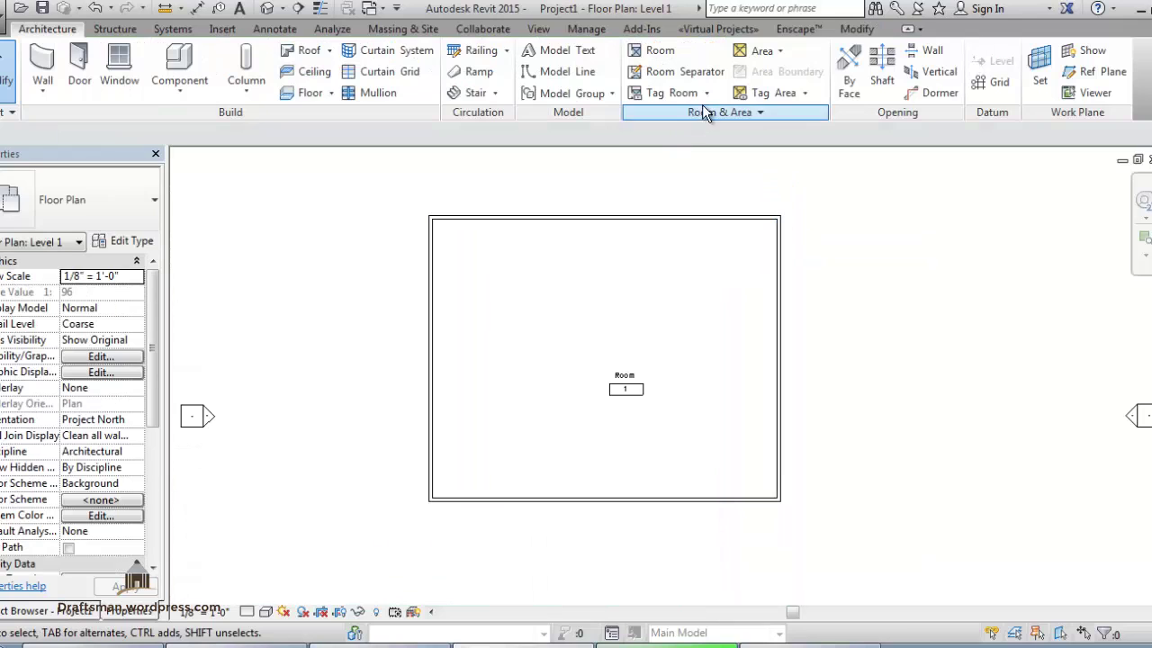
- Change the room area computation to measure at the wall centre
{"action": "left_click", "coordinate": [718, 111]}
{"action": "left_click", "coordinate": [728, 155]}
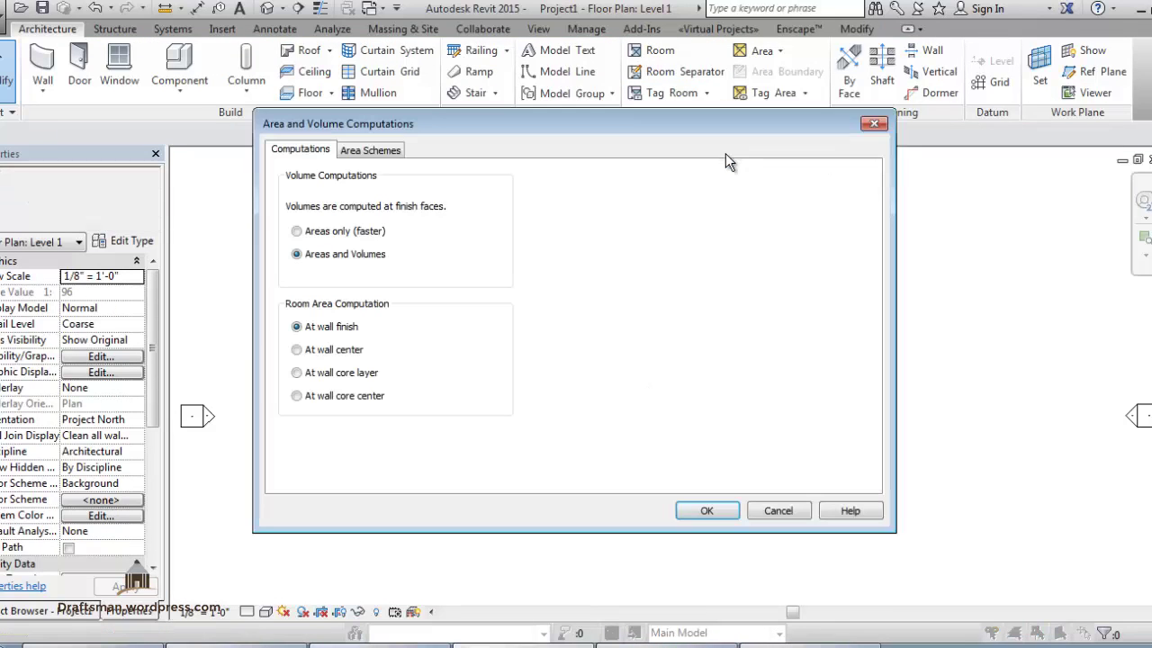
{"action": "left_click", "coordinate": [353, 351]}
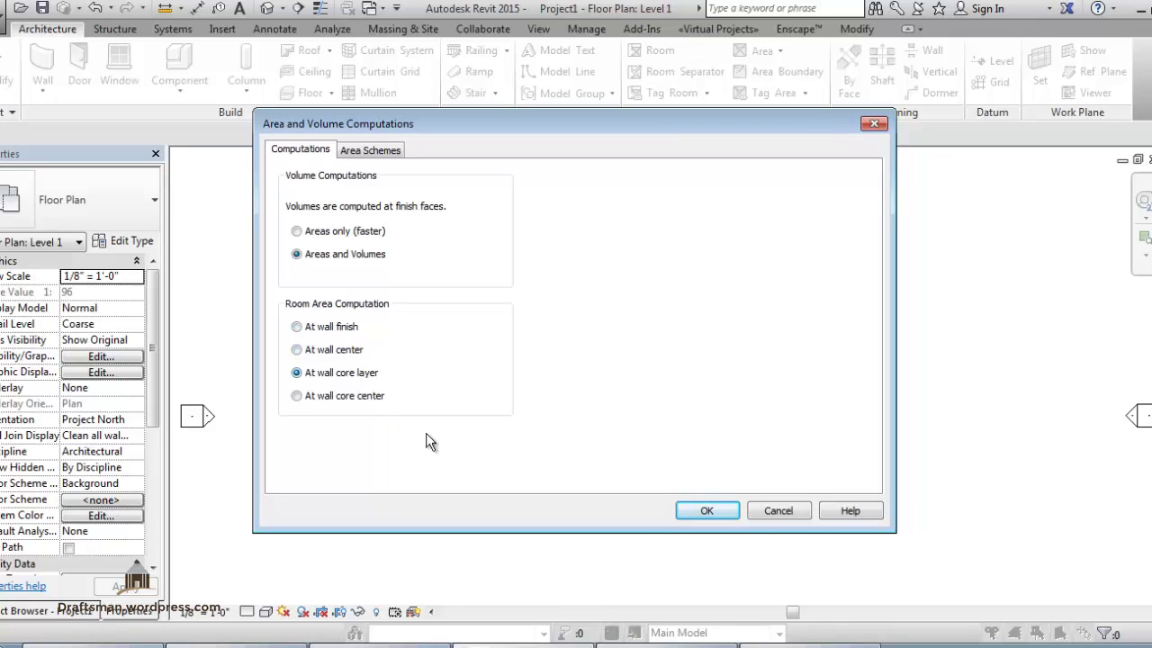
{"action": "left_click", "coordinate": [336, 351]}
{"action": "left_click", "coordinate": [707, 507]}
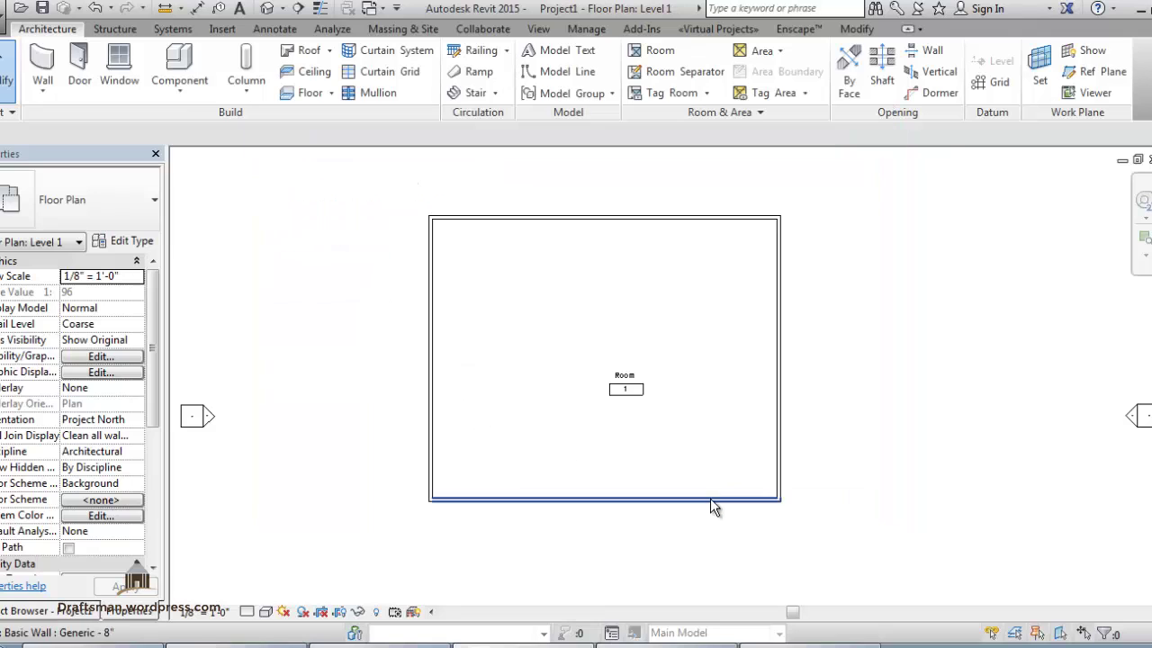
- Confirm Room 1 now reports 3019.50 SF and a 221' 0" perimeter
{"action": "left_click", "coordinate": [693, 316]}
{"action": "scroll", "coordinate": [771, 236], "scroll_direction": "up", "scroll_amount": 2}
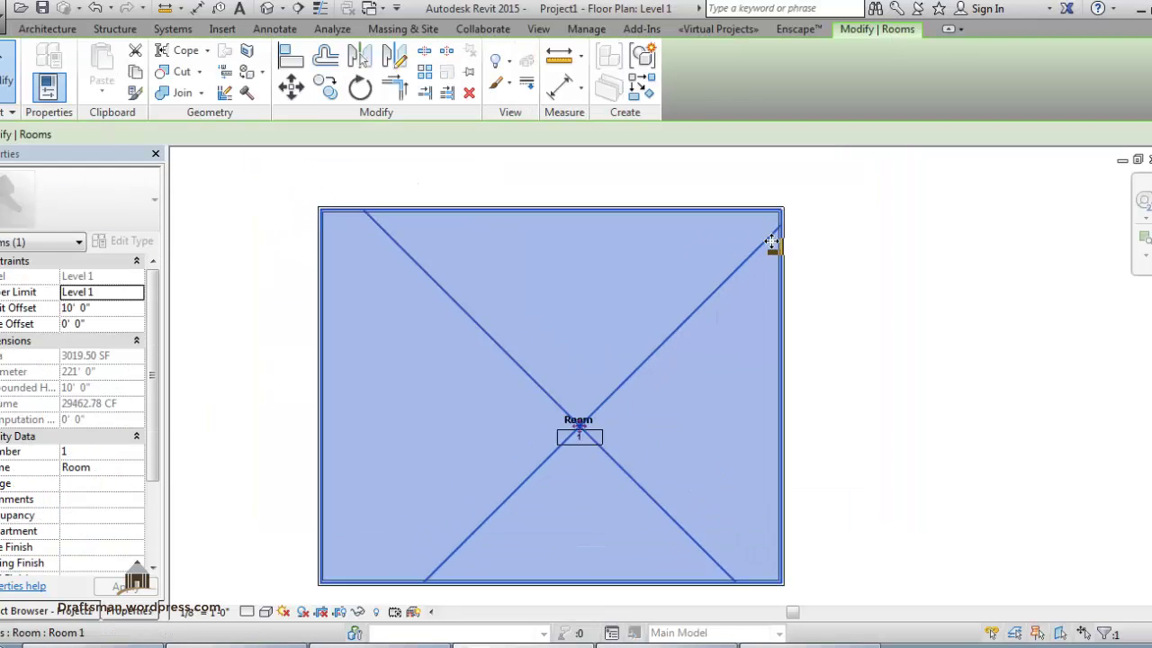
{"action": "scroll", "coordinate": [774, 235], "scroll_direction": "up", "scroll_amount": 2}
{"action": "scroll", "coordinate": [688, 287], "scroll_direction": "up", "scroll_amount": 2}
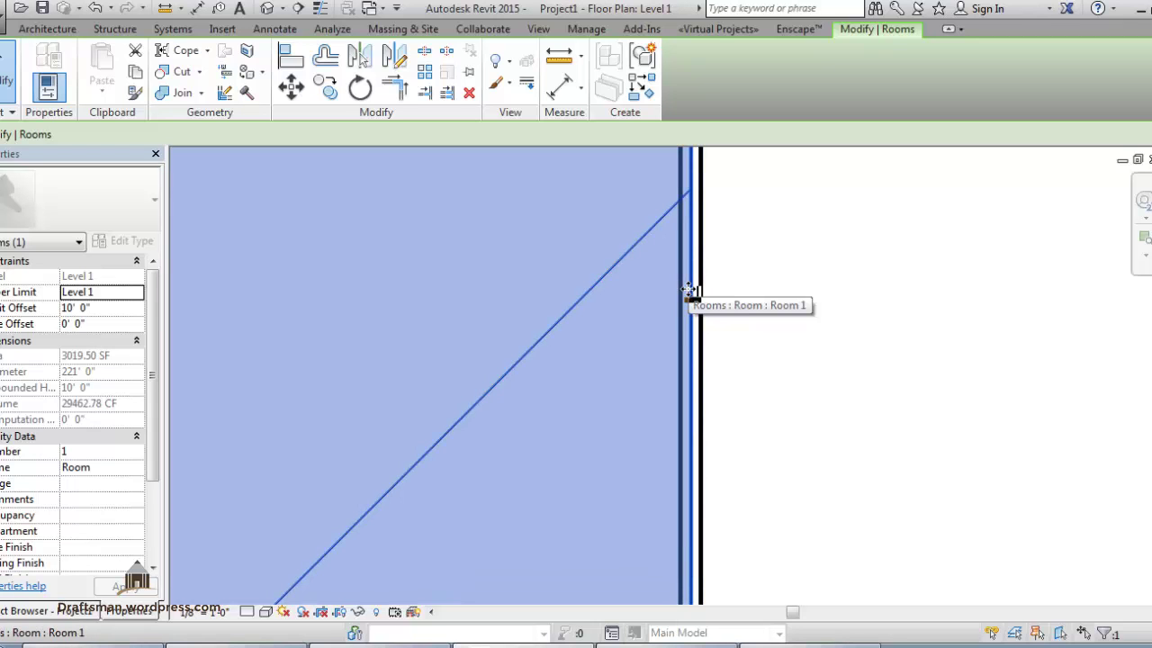
{"action": "scroll", "coordinate": [832, 296], "scroll_direction": "down", "scroll_amount": 3}
{"action": "scroll", "coordinate": [831, 296], "scroll_direction": "down", "scroll_amount": 1}
- Window-select the room's walls, room and tag together
{"action": "left_click", "coordinate": [825, 318]}
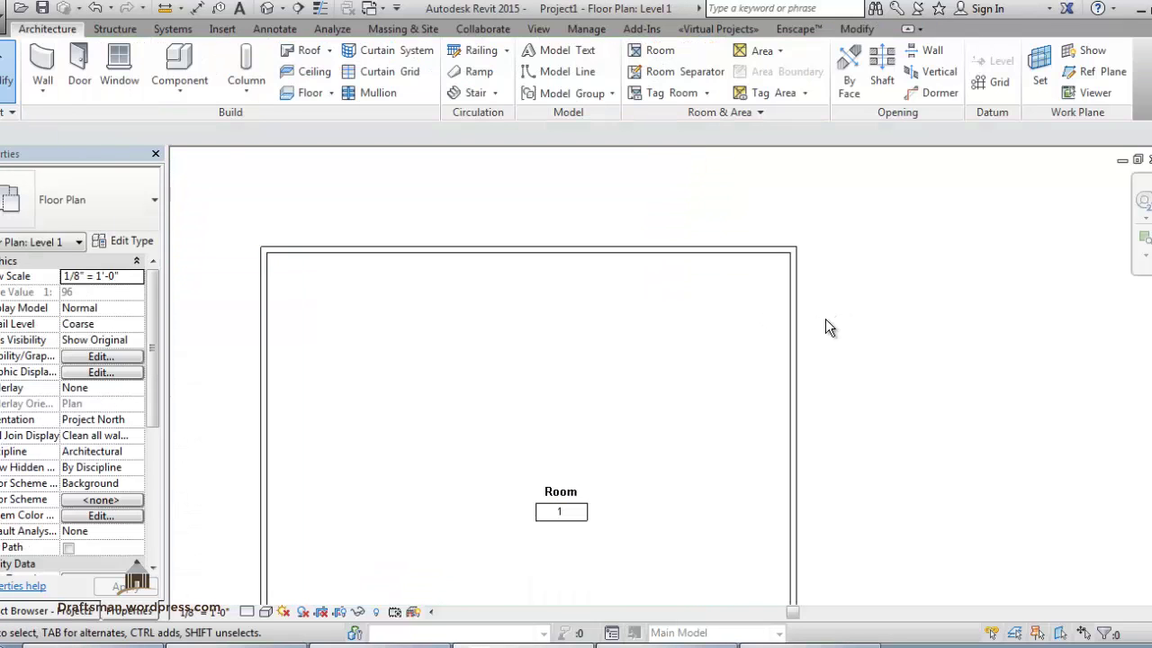
{"action": "middle_click_drag", "start_coordinate": [905, 442], "coordinate": [900, 324]}
{"action": "scroll", "coordinate": [856, 336], "scroll_direction": "down", "scroll_amount": 2}
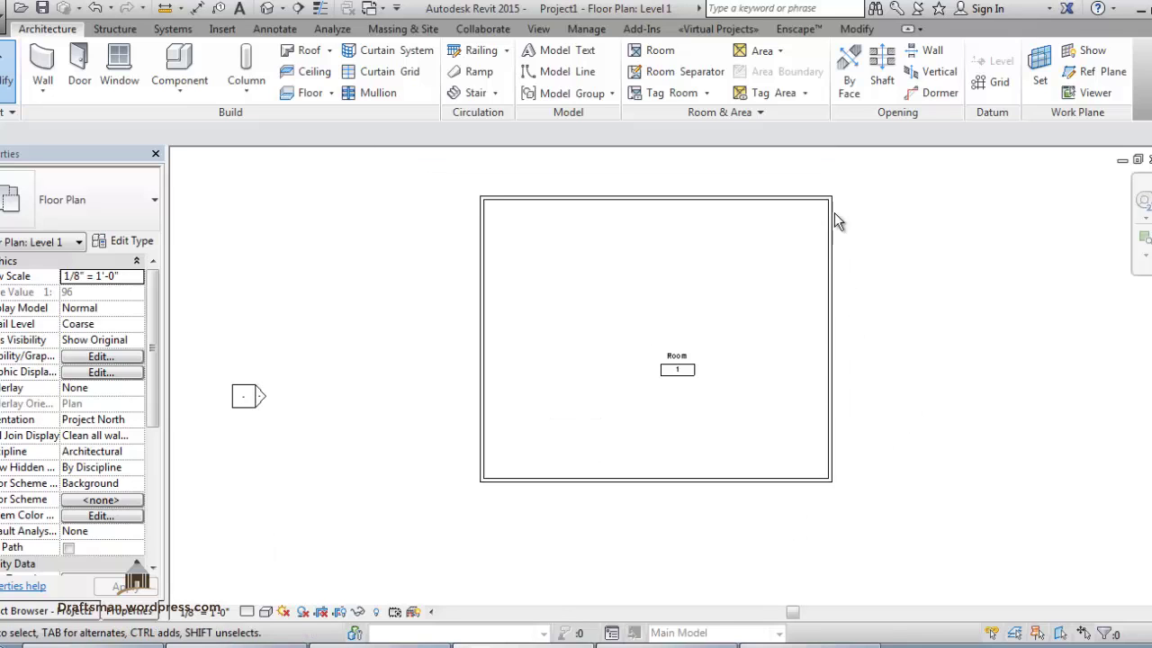
{"action": "left_click_drag", "start_coordinate": [855, 174], "coordinate": [457, 506]}
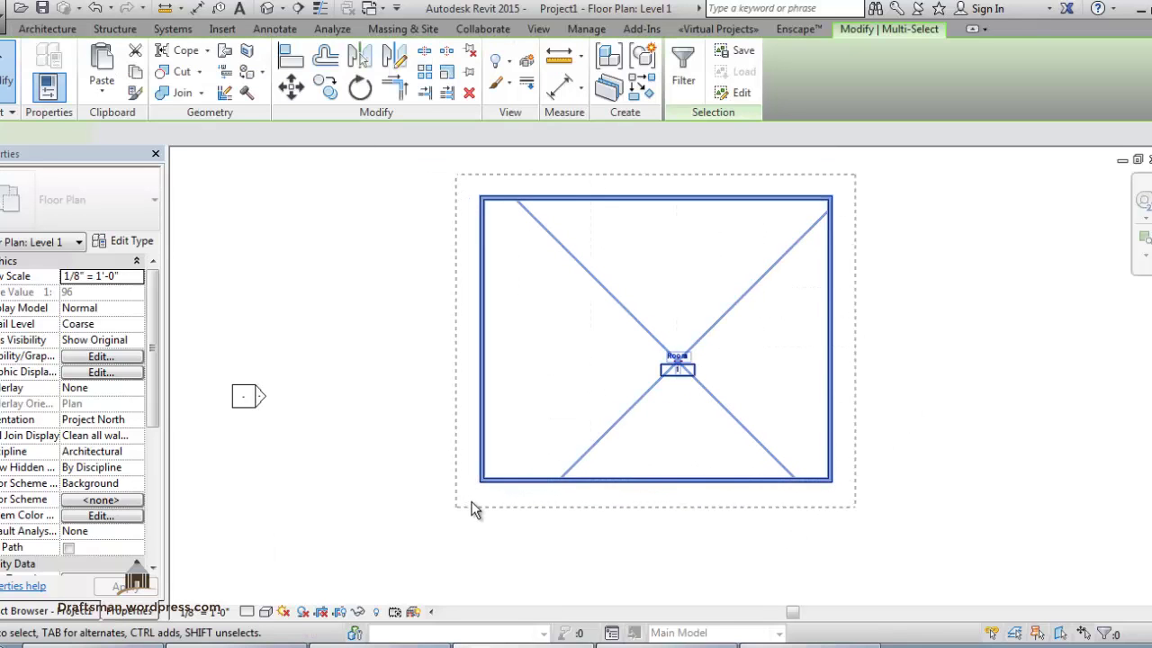
- Delete the selected walls, room and room tag from the Level 1 plan
{"action": "key", "text": "Delete"}
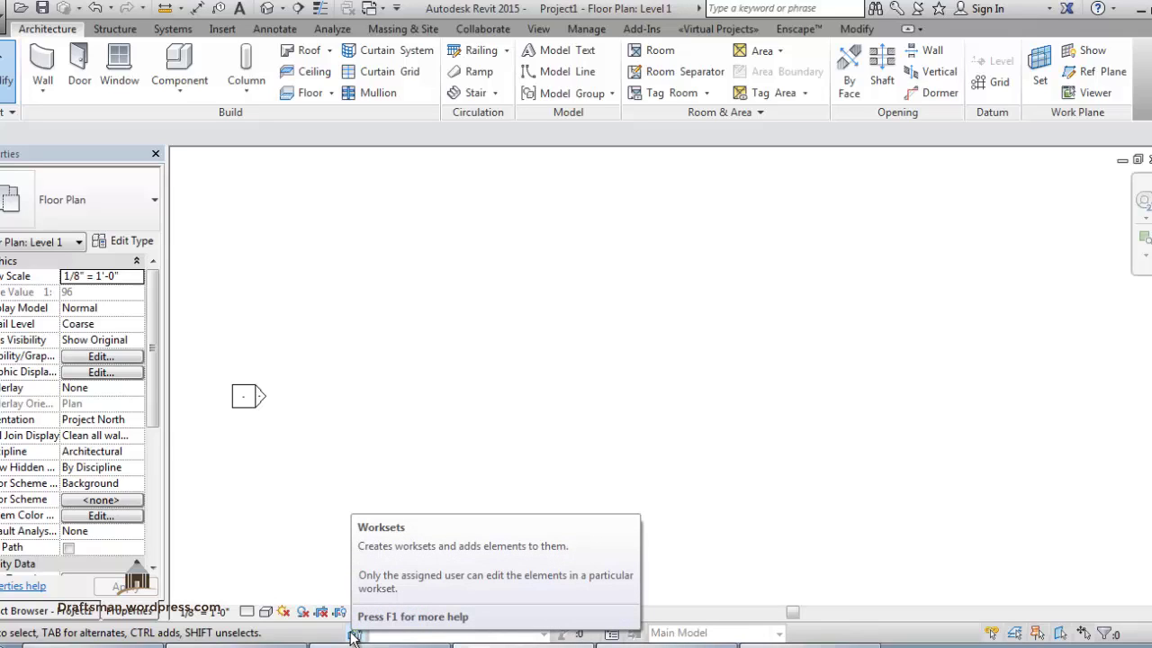
- Turn on worksharing, accepting Shared Levels and Grids and Workset1 as defaults
{"action": "left_click", "coordinate": [357, 635]}
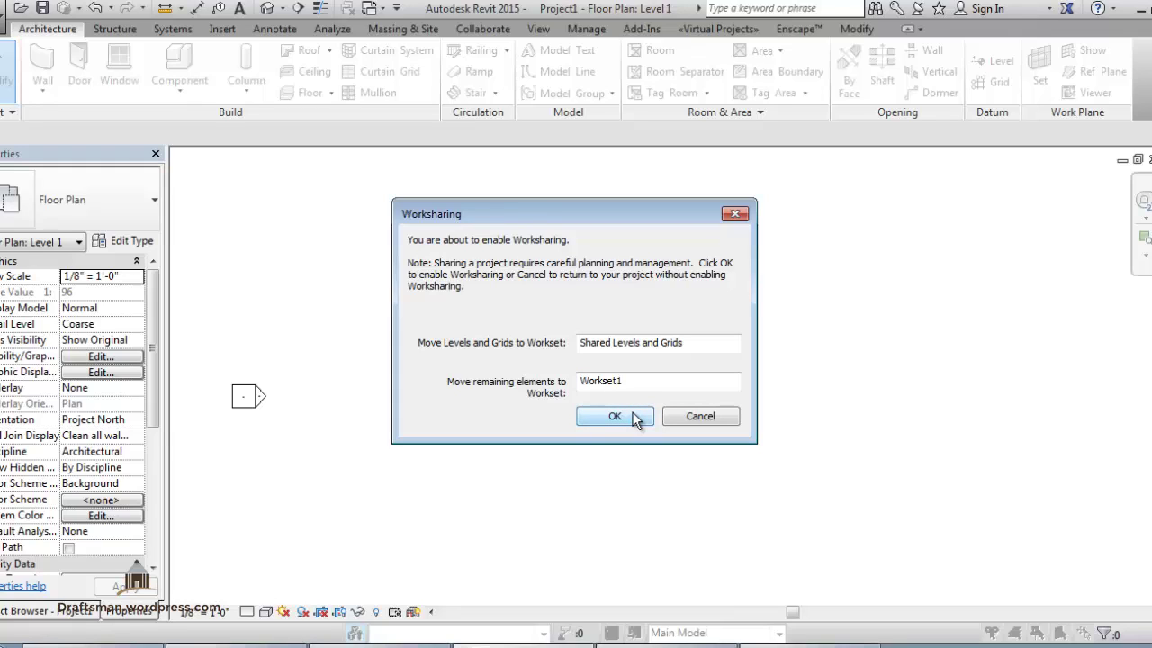
{"action": "left_click", "coordinate": [615, 416]}
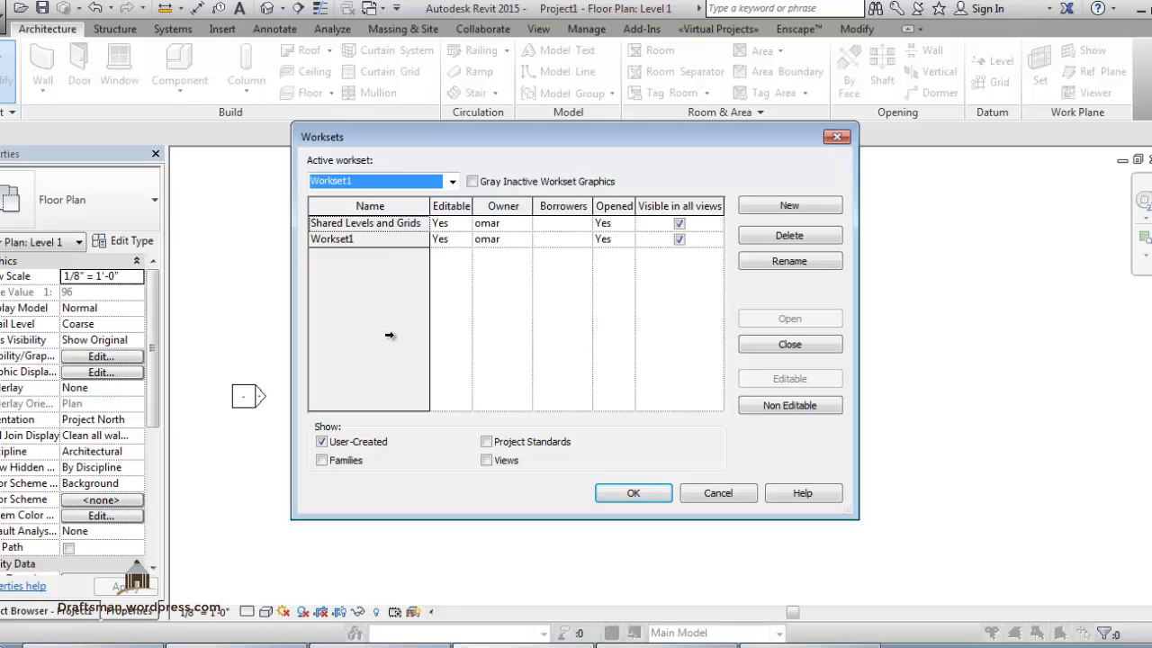
- Create a new workset named 'wall'
{"action": "left_click", "coordinate": [829, 207]}
{"action": "type", "text": "wall"}
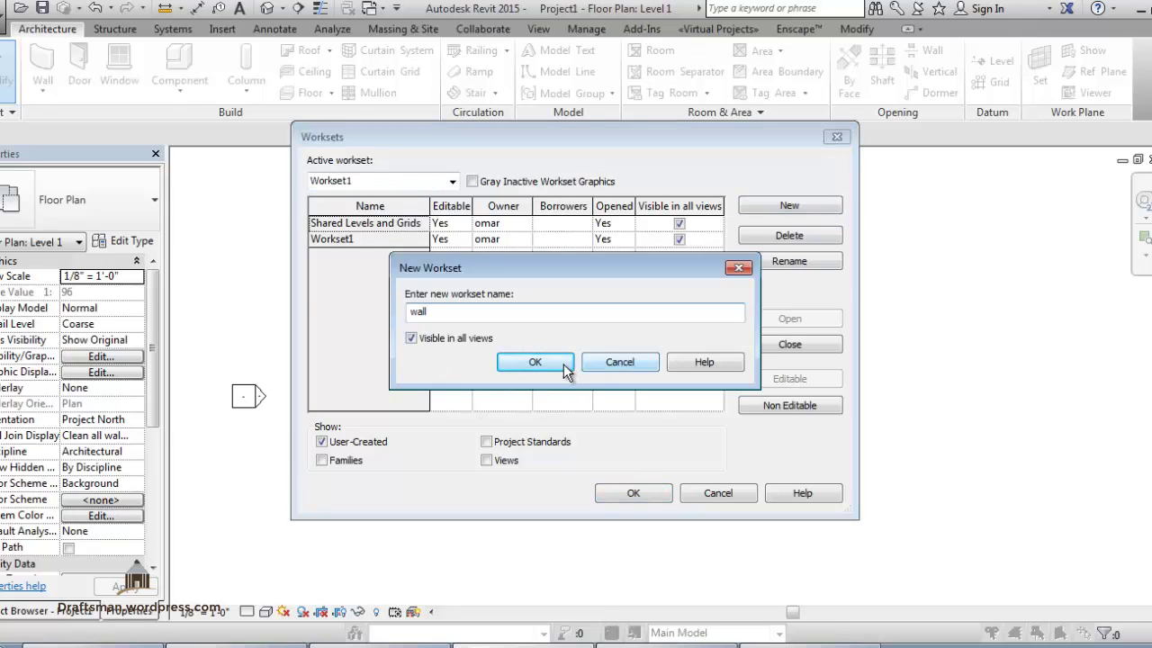
{"action": "left_click", "coordinate": [534, 362]}
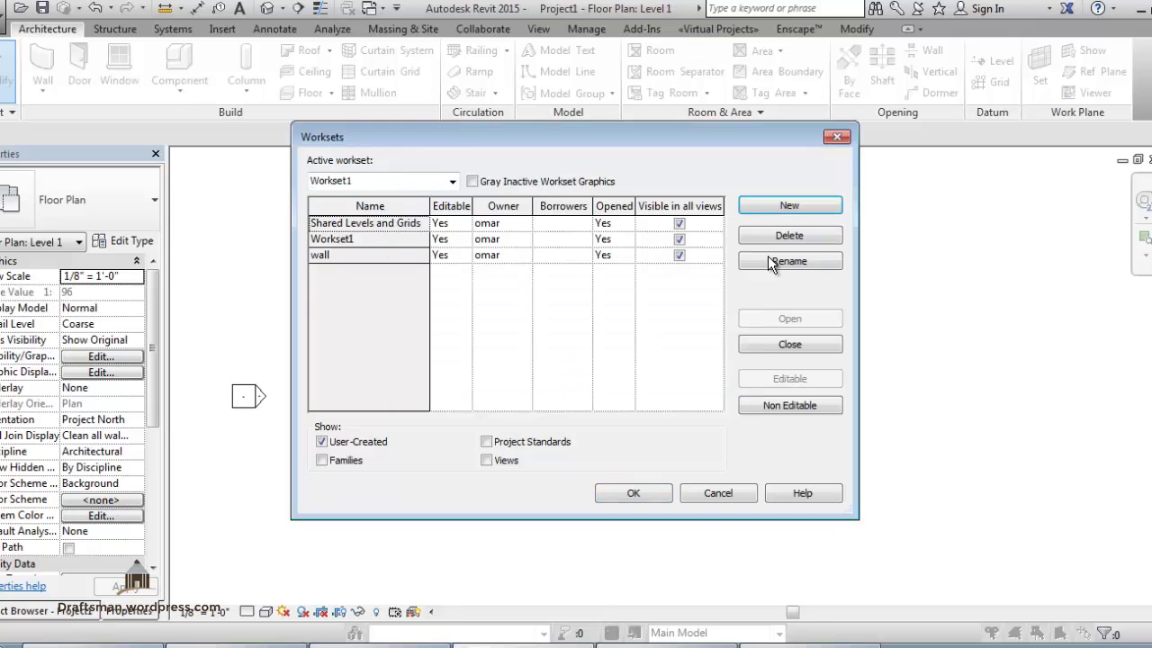
- Create a 'door' workset and include family worksets in the list
{"action": "left_click", "coordinate": [812, 205]}
{"action": "type", "text": "d"}
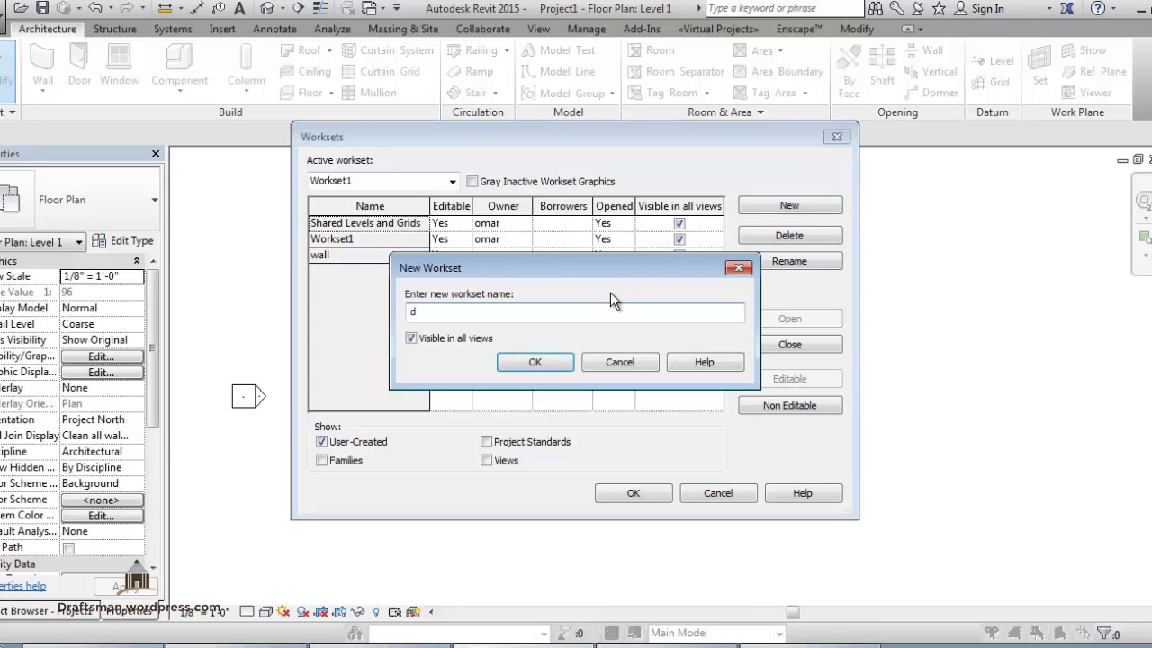
{"action": "type", "text": "oor"}
{"action": "left_click", "coordinate": [535, 364]}
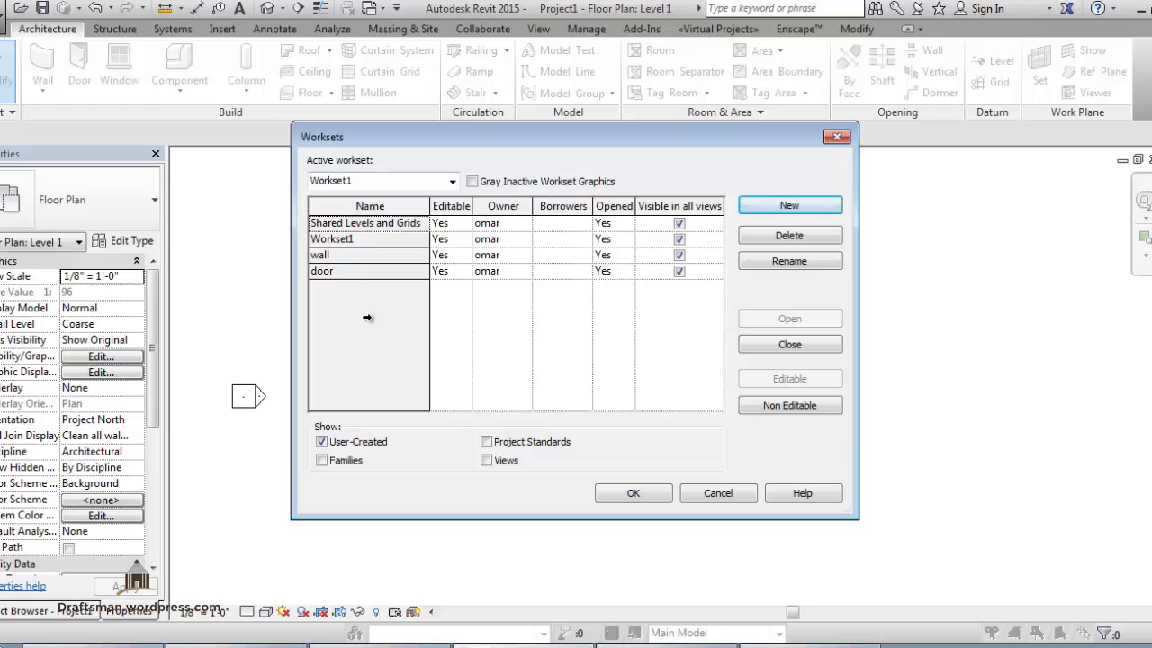
{"action": "left_click", "coordinate": [340, 462]}
{"action": "left_click_drag", "start_coordinate": [403, 238], "coordinate": [404, 366]}
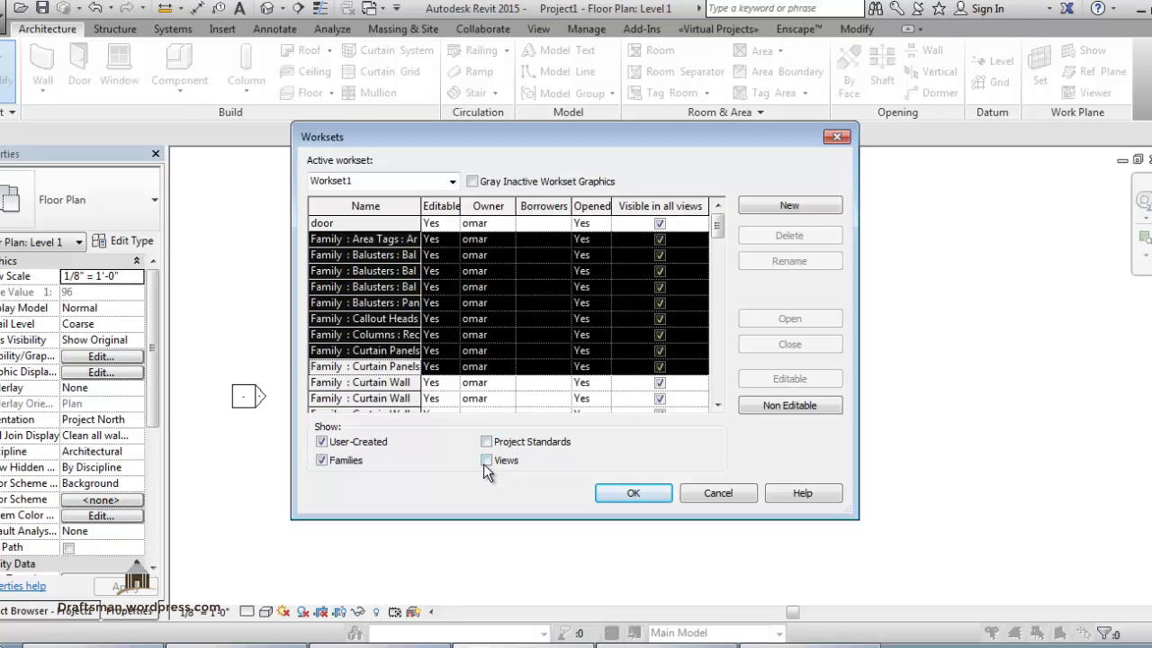
- Show only Project Standards worksets, hiding Families and User-Created ones
{"action": "left_click", "coordinate": [322, 460]}
{"action": "left_click", "coordinate": [505, 441]}
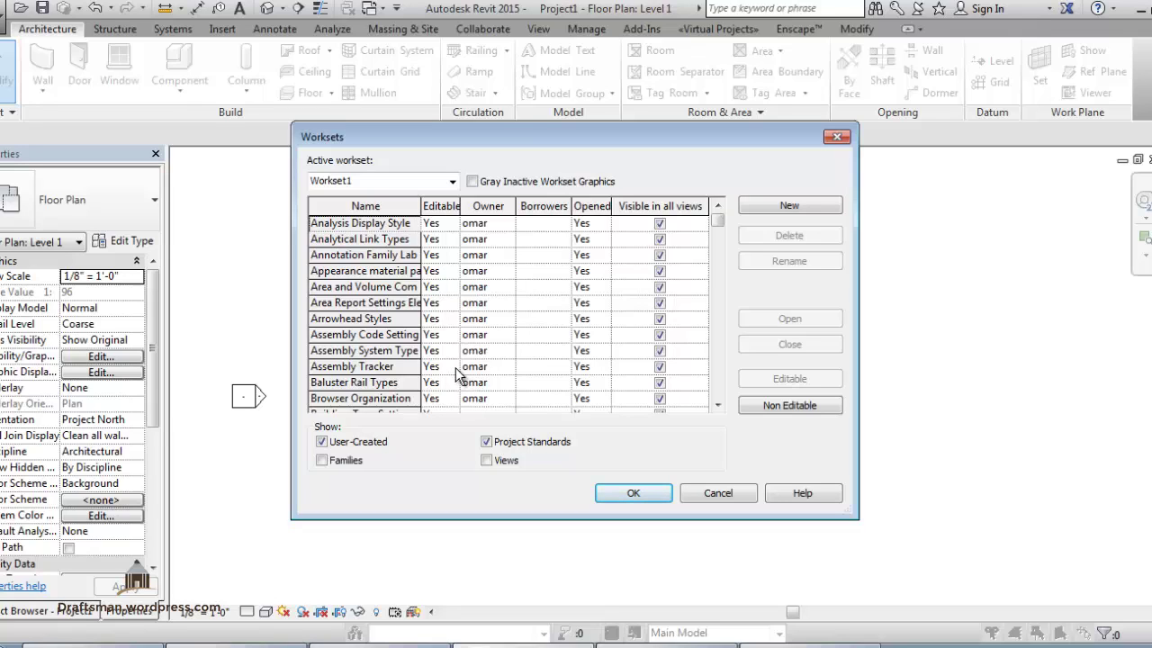
{"action": "left_click", "coordinate": [322, 442]}
- Scroll through the project standards worksets, then close the Worksets dialog with OK
{"action": "left_click", "coordinate": [360, 382]}
{"action": "scroll", "coordinate": [555, 336], "scroll_direction": "down", "scroll_amount": 7}
{"action": "scroll", "coordinate": [559, 336], "scroll_direction": "down", "scroll_amount": 5}
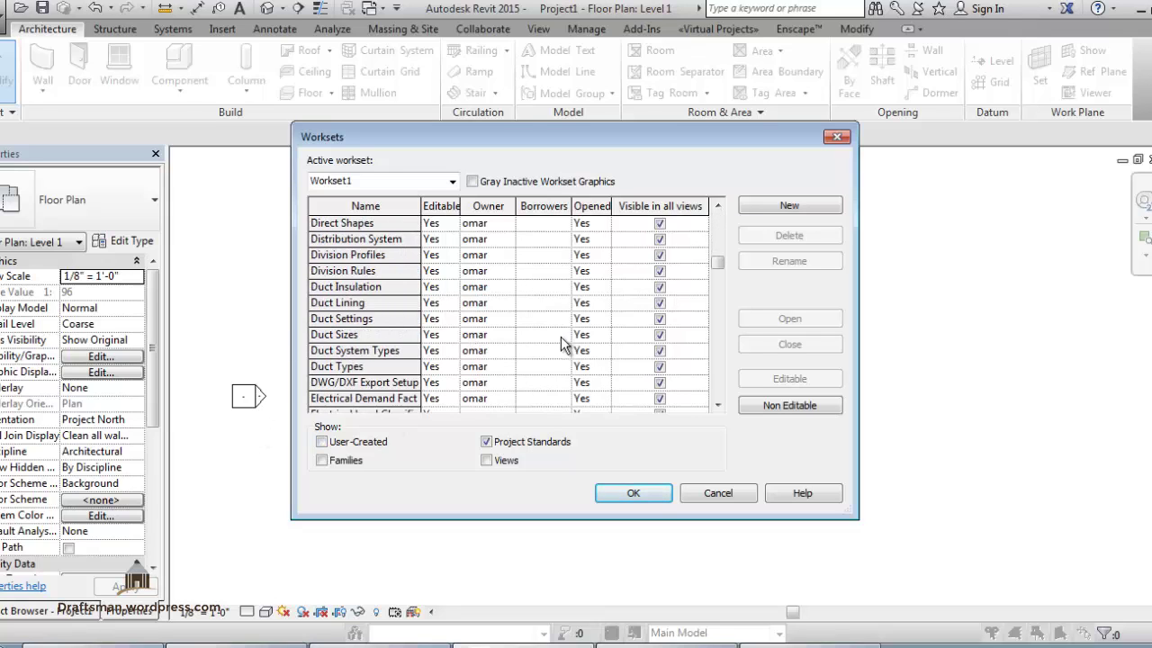
{"action": "scroll", "coordinate": [561, 351], "scroll_direction": "down", "scroll_amount": 5}
{"action": "scroll", "coordinate": [562, 365], "scroll_direction": "down", "scroll_amount": 2}
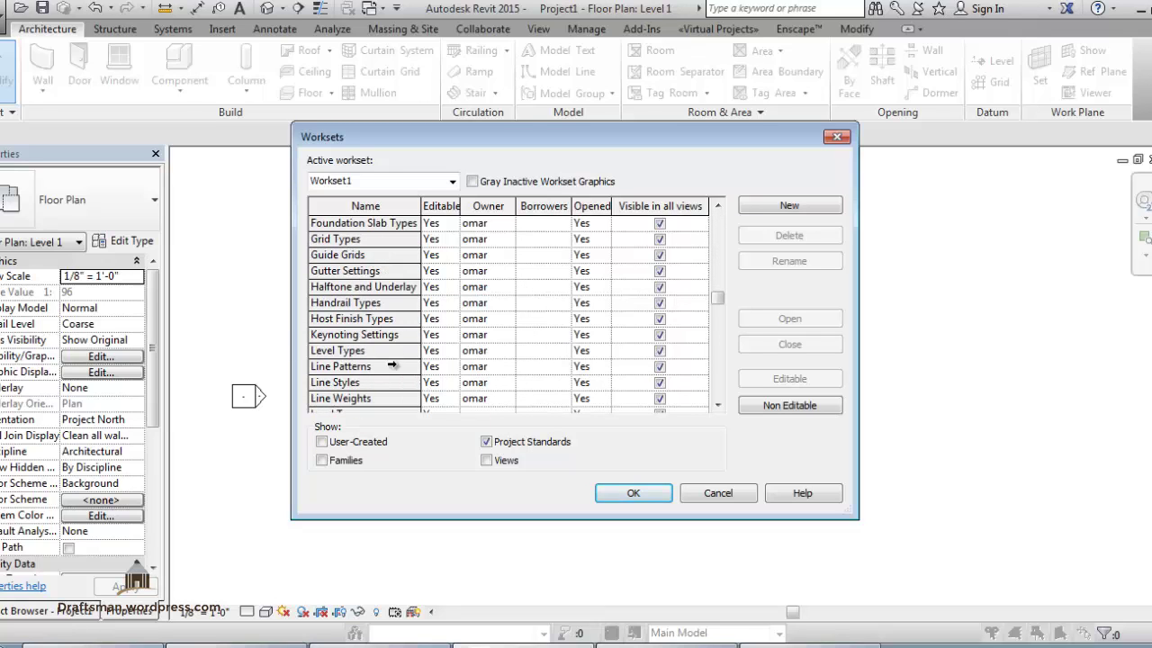
{"action": "scroll", "coordinate": [396, 371], "scroll_direction": "down", "scroll_amount": 3}
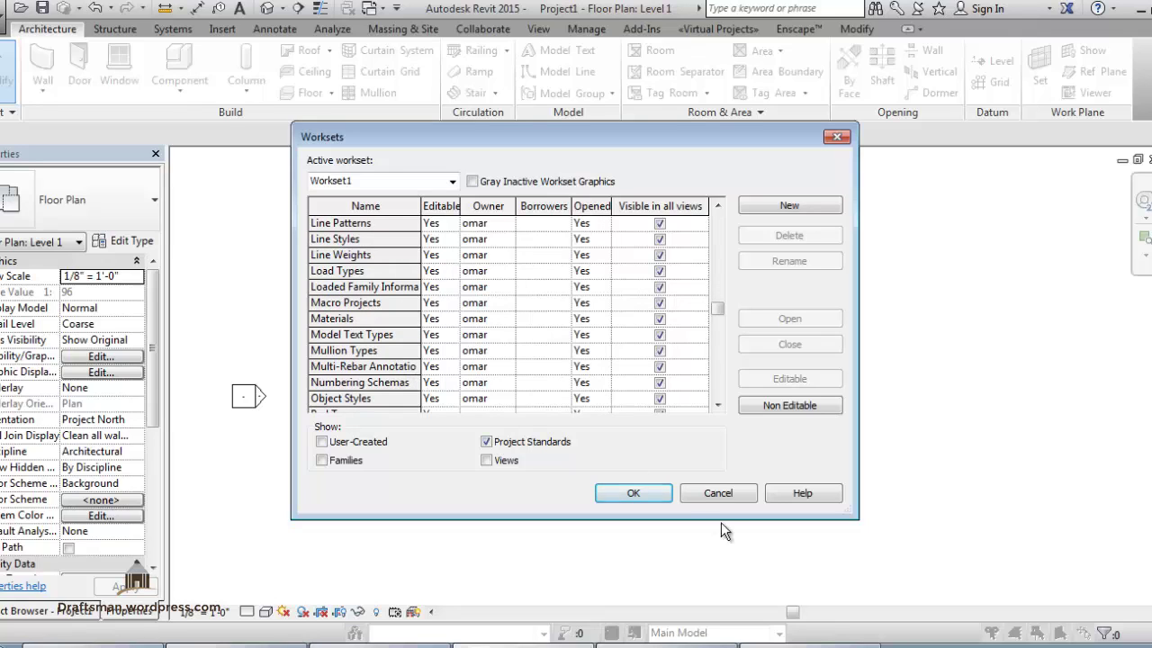
{"action": "left_click", "coordinate": [658, 496]}
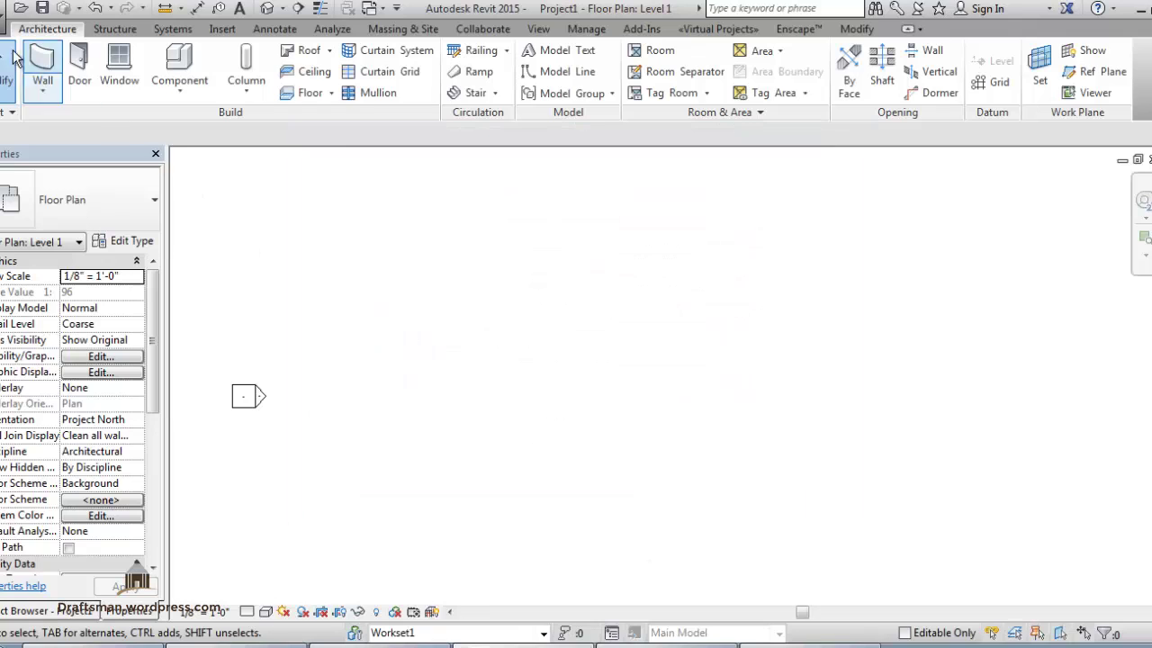
{"action": "left_click", "coordinate": [4, 10]}
{"action": "mouse_move", "coordinate": [33, 213]}
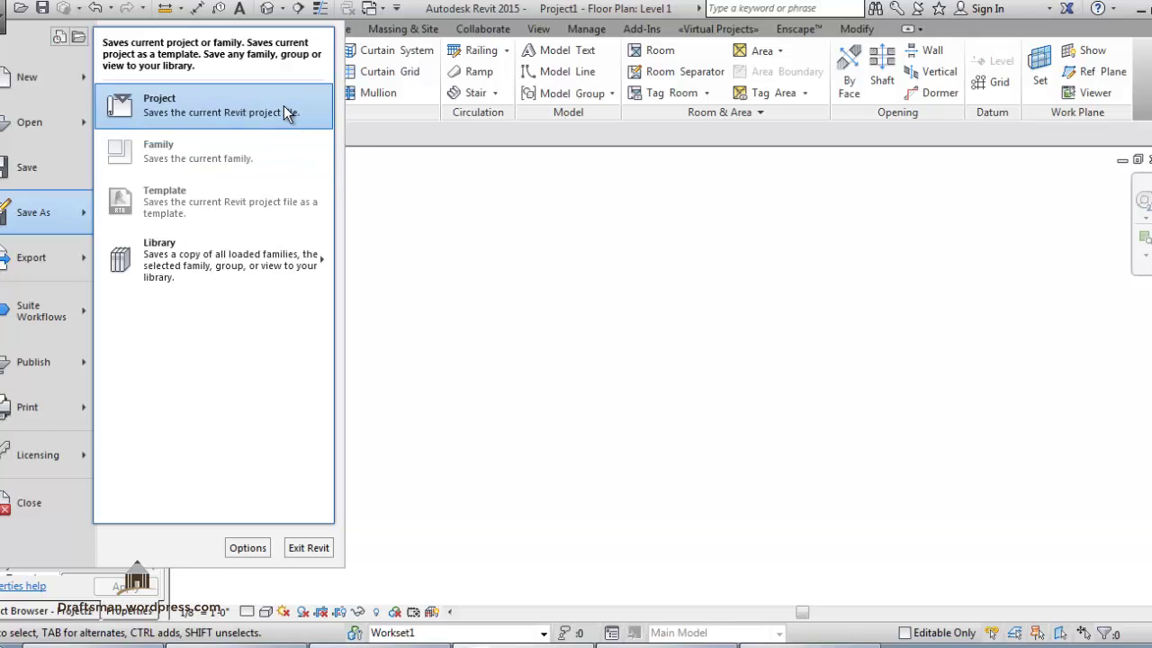
{"action": "key", "text": "Escape"}
{"action": "key", "text": "Escape"}
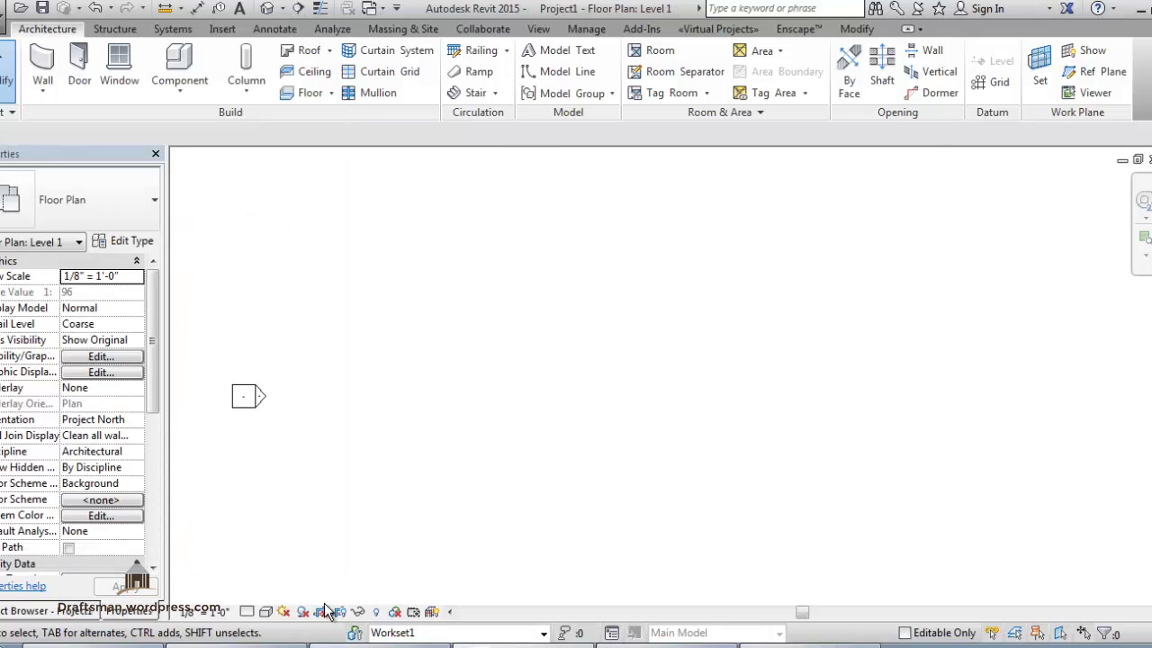